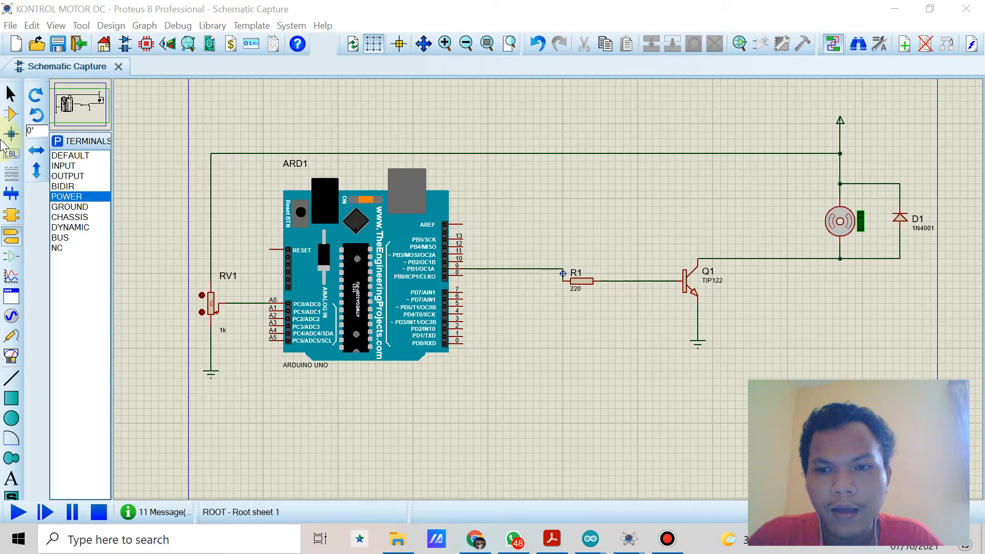
Step: Review each device in the schematic's component list: 1N4001, 9C04021A2201, ARDUINO UNO, MOTOR-DC, POT-HG and TIP122
left_click(10, 117)
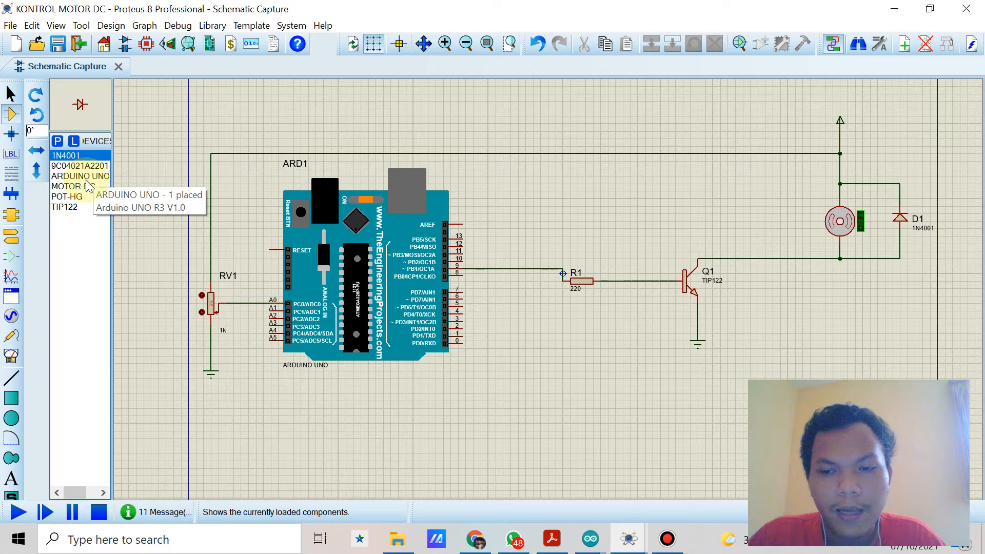
left_click(82, 186)
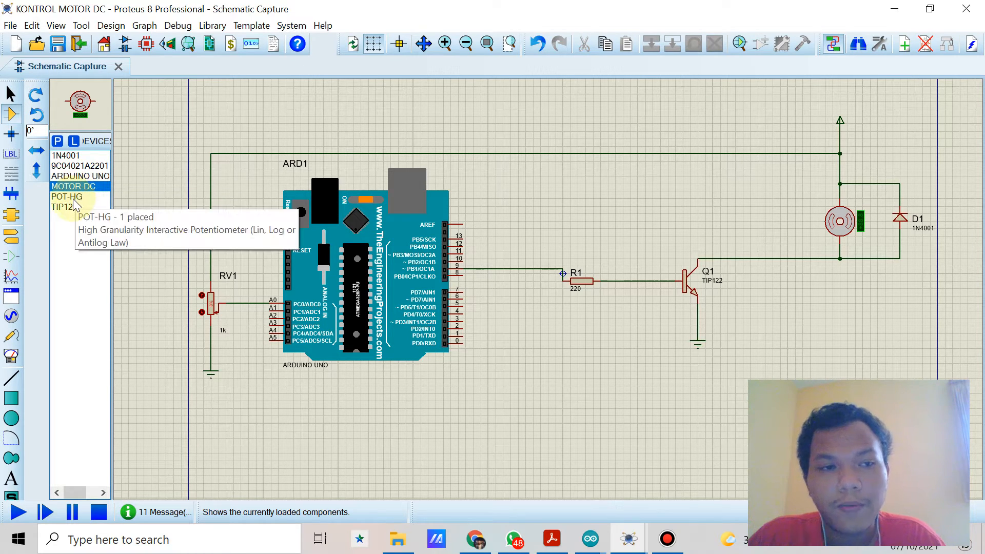
left_click(75, 200)
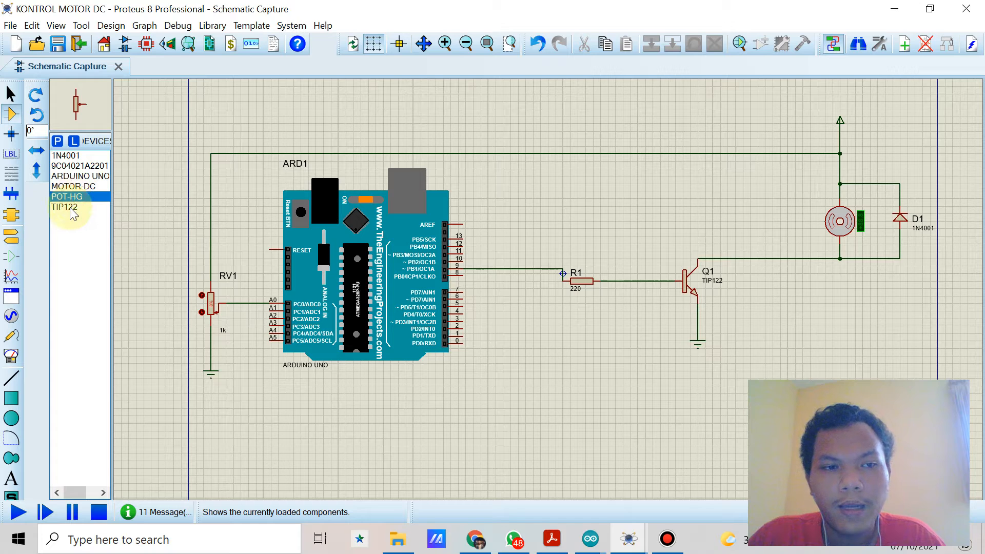
left_click(70, 208)
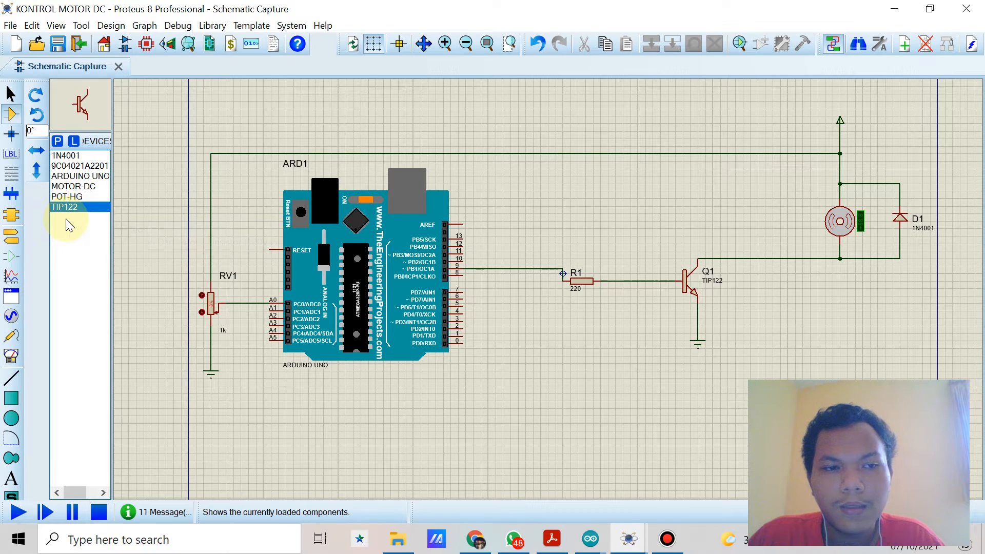
left_click(83, 156)
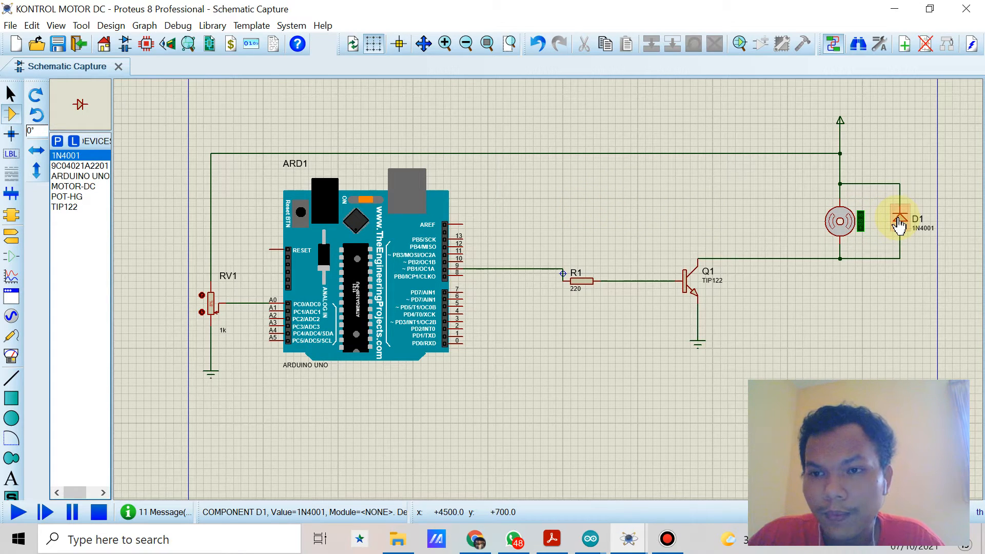
left_click(103, 166)
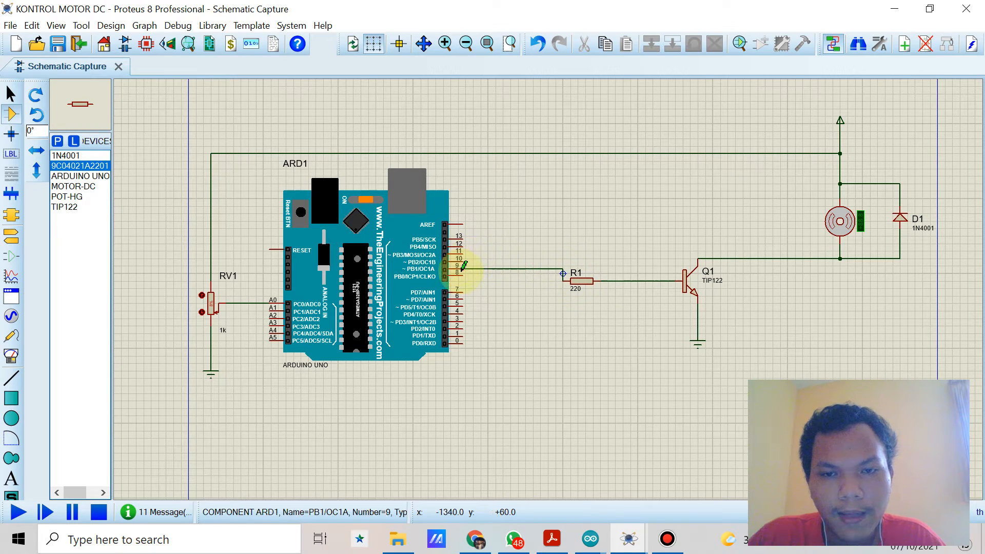
left_click(88, 178)
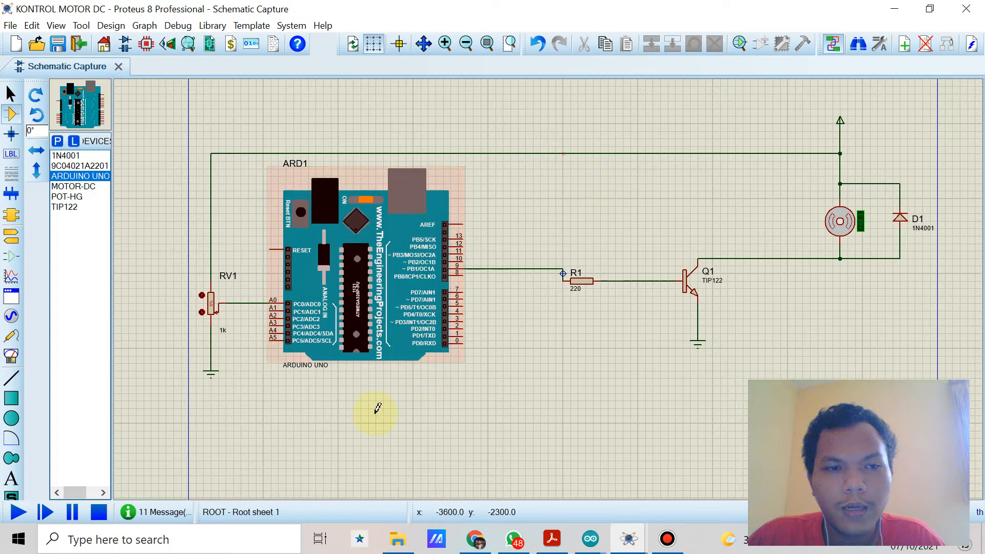
left_click(84, 187)
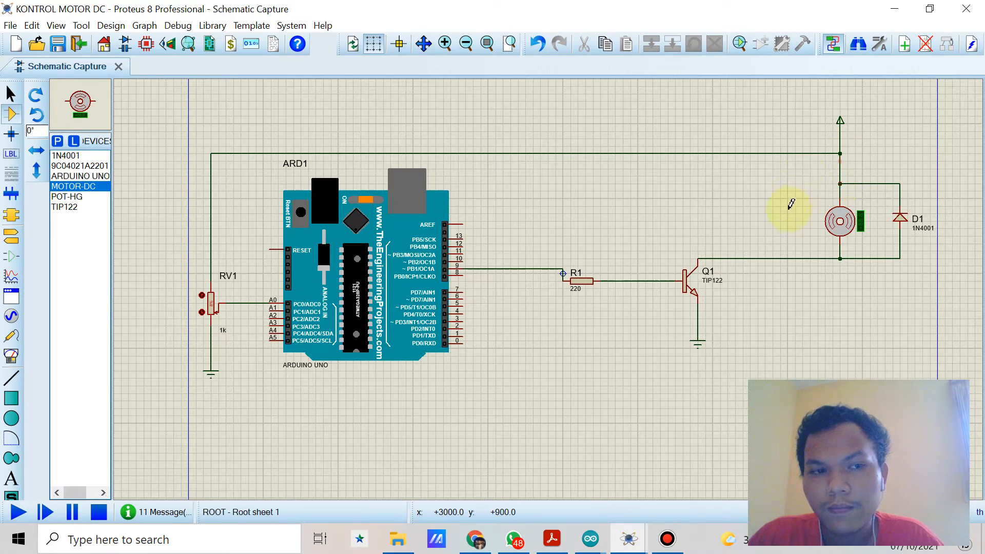
left_click(73, 198)
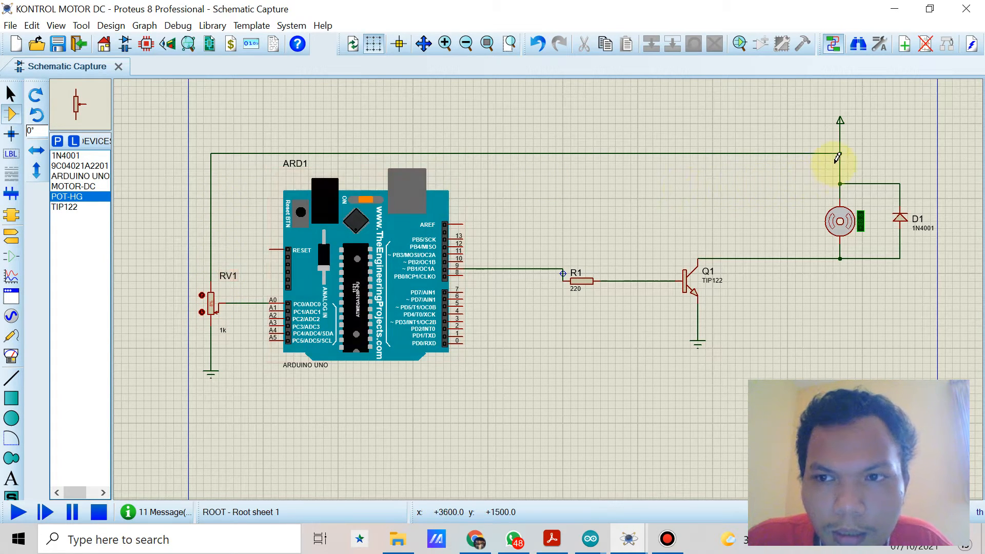
left_click(82, 207)
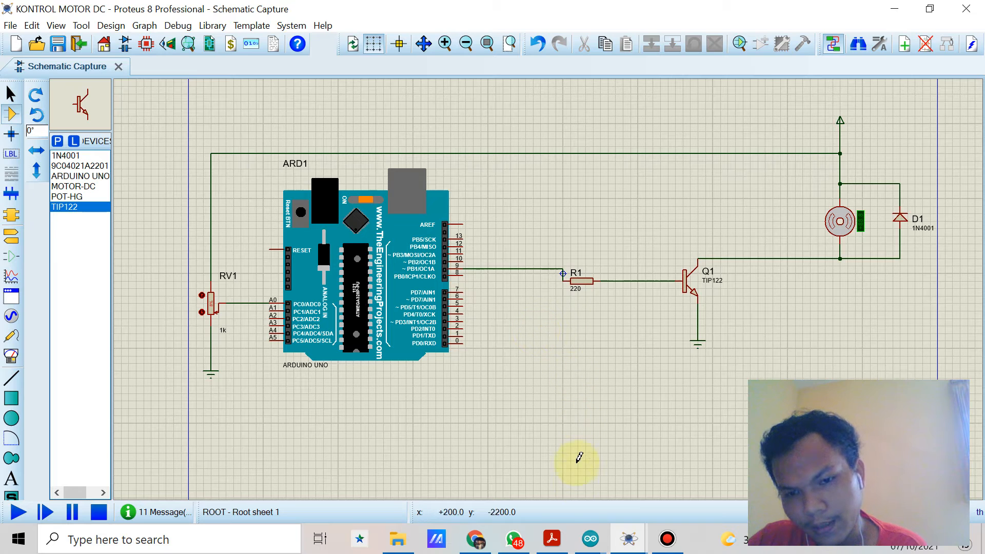
Step: Switch to the STEPPER_DC sketch in the Arduino IDE and enlarge the code area to review the code from its first line
left_click(588, 538)
left_click(713, 487)
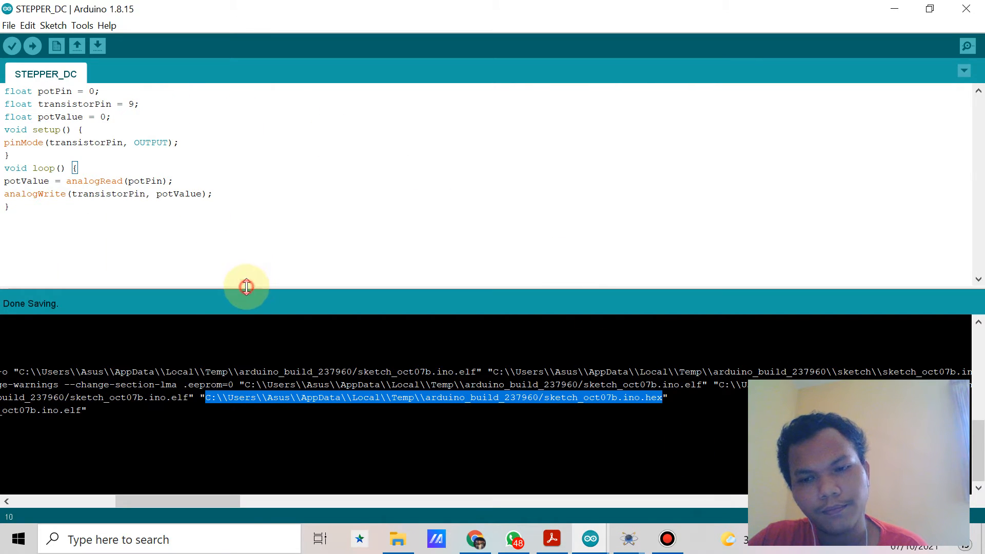
left_click_drag(246, 287, 220, 467)
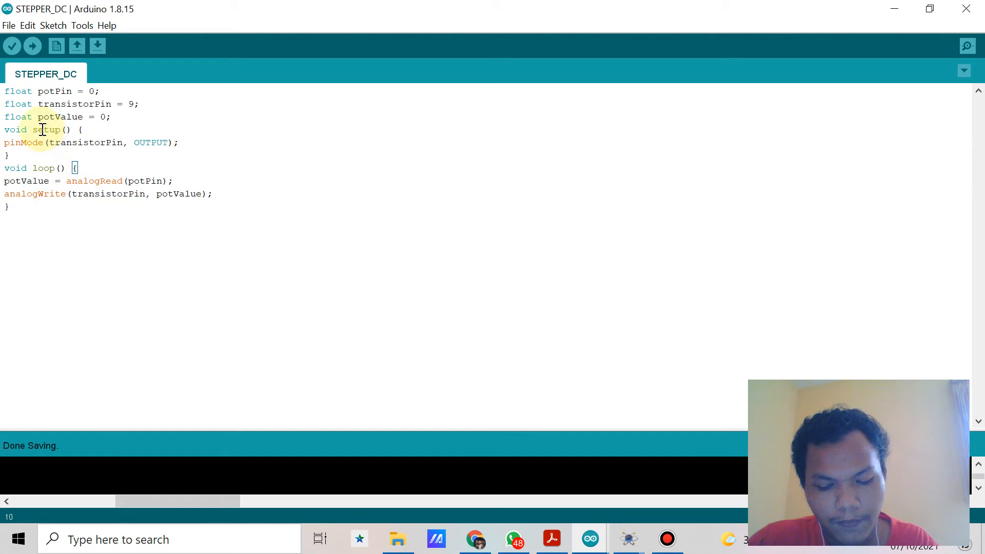
left_click(5, 91)
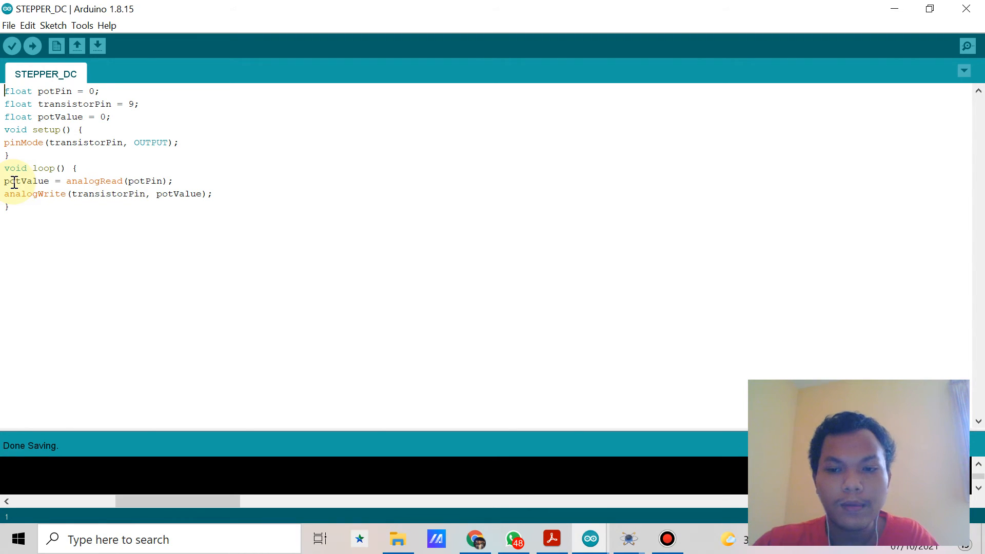
Step: Compile the sketch and copy the path of STEPPER_DC.ino.hex from the compiler output
left_click(12, 46)
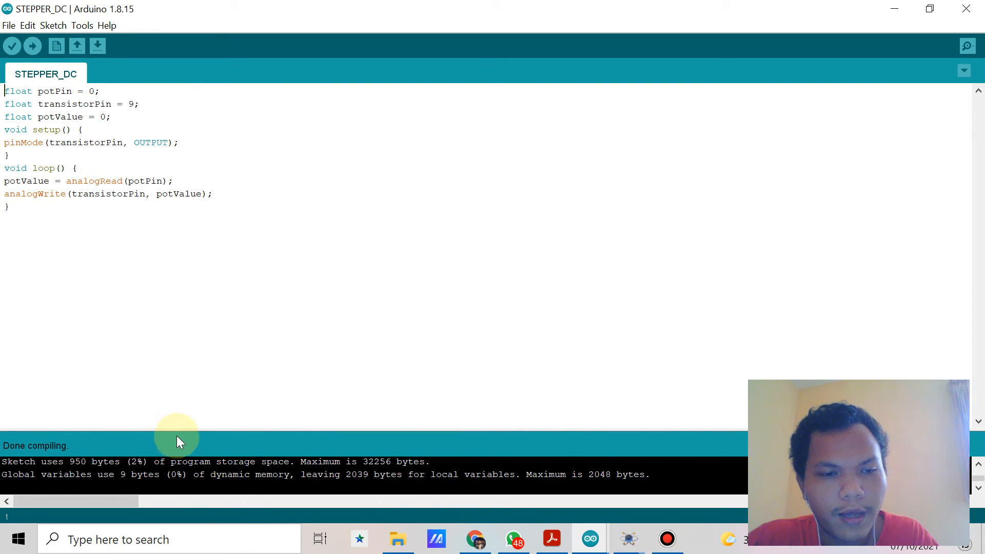
left_click_drag(185, 429, 132, 255)
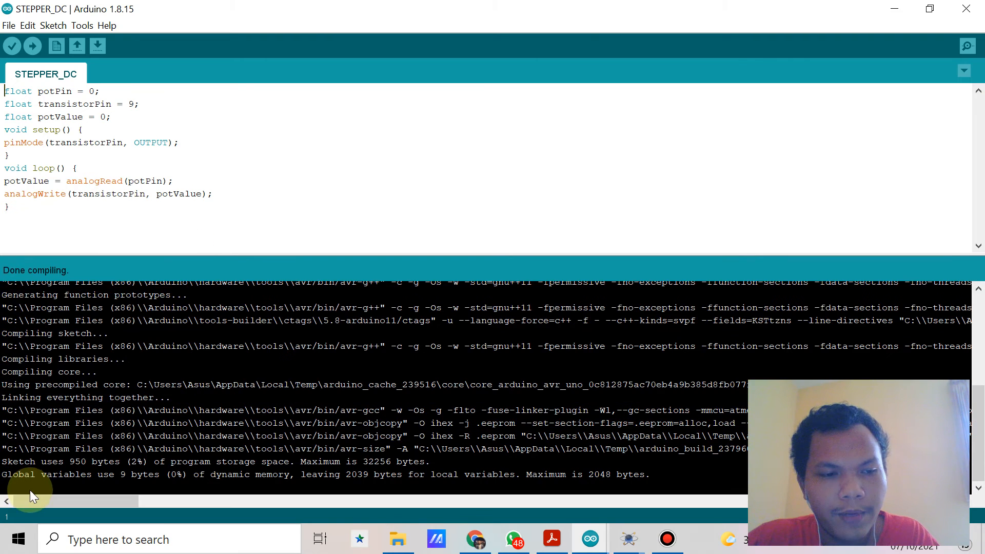
left_click_drag(32, 500, 149, 500)
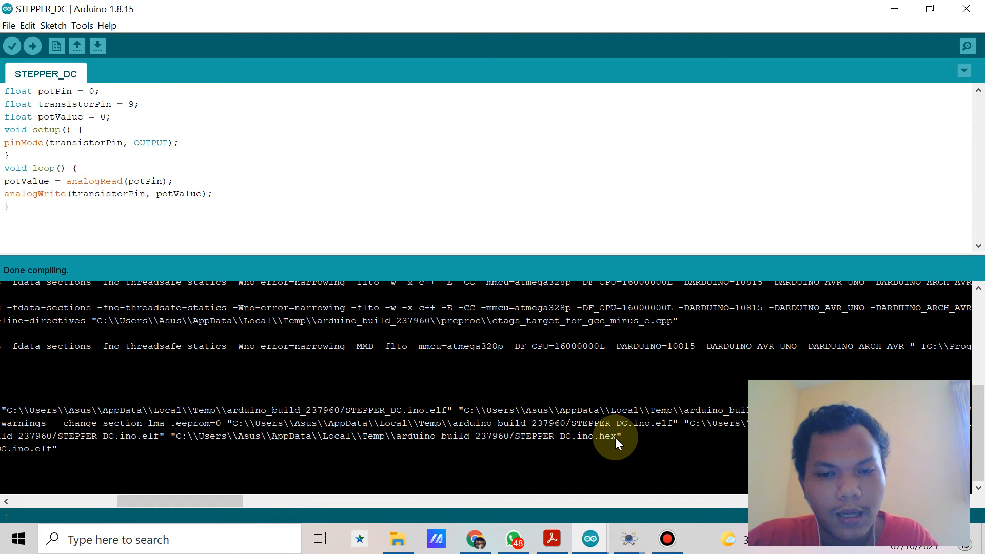
left_click_drag(599, 438, 194, 440)
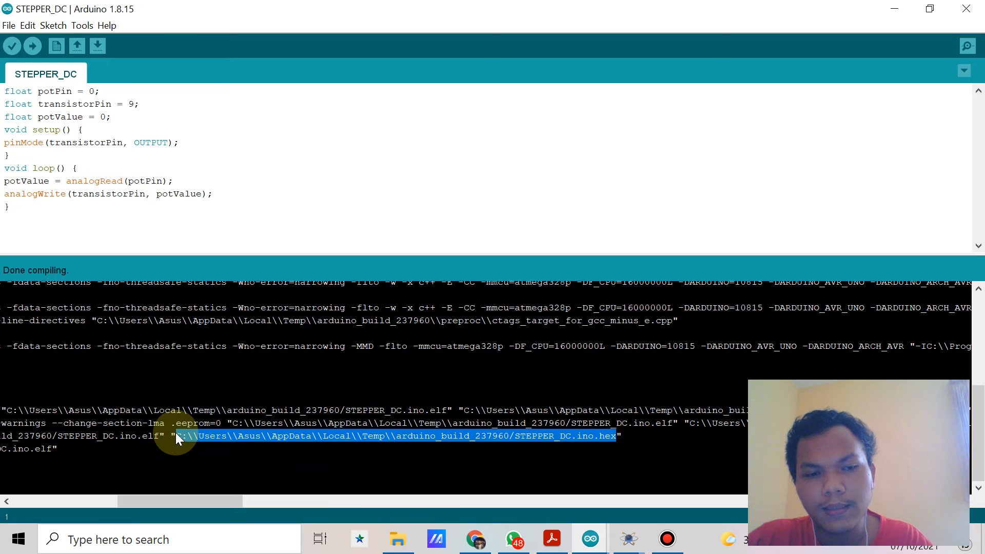
Step: Switch to the KONTROL MOTOR DC schematic in Proteus and set the Arduino UNO's program file to the copied STEPPER_DC.ino.hex path
mouse_move(590, 536)
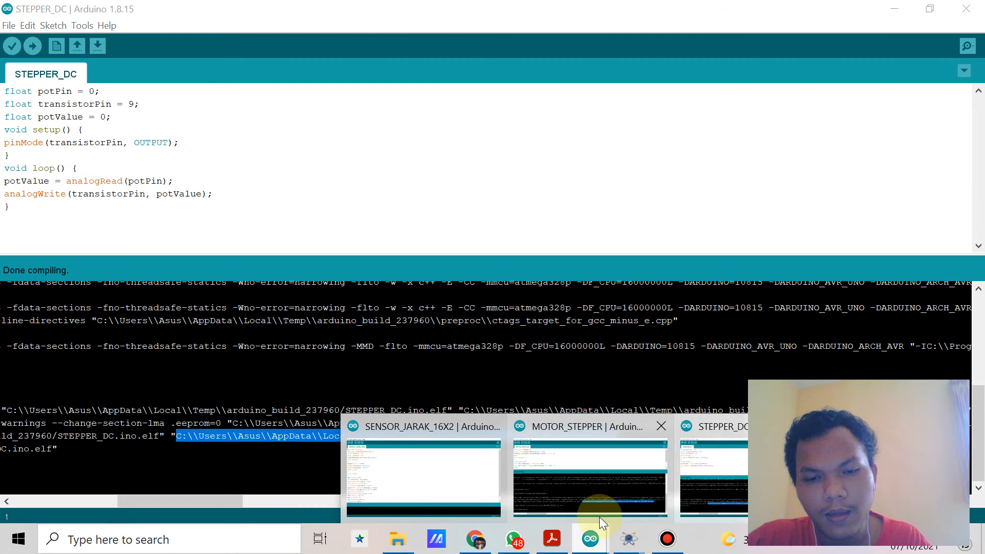
mouse_move(628, 539)
left_click(704, 482)
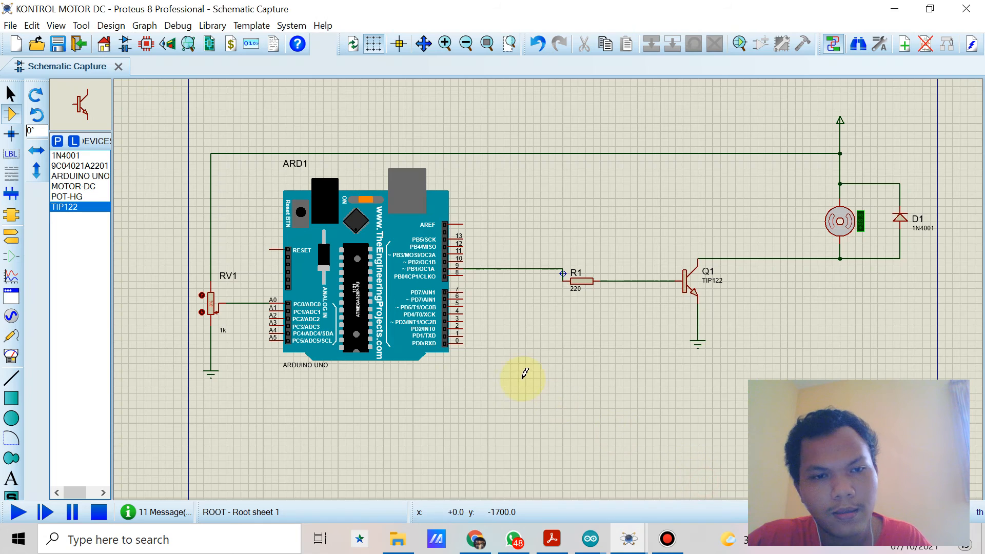
double_click(414, 277)
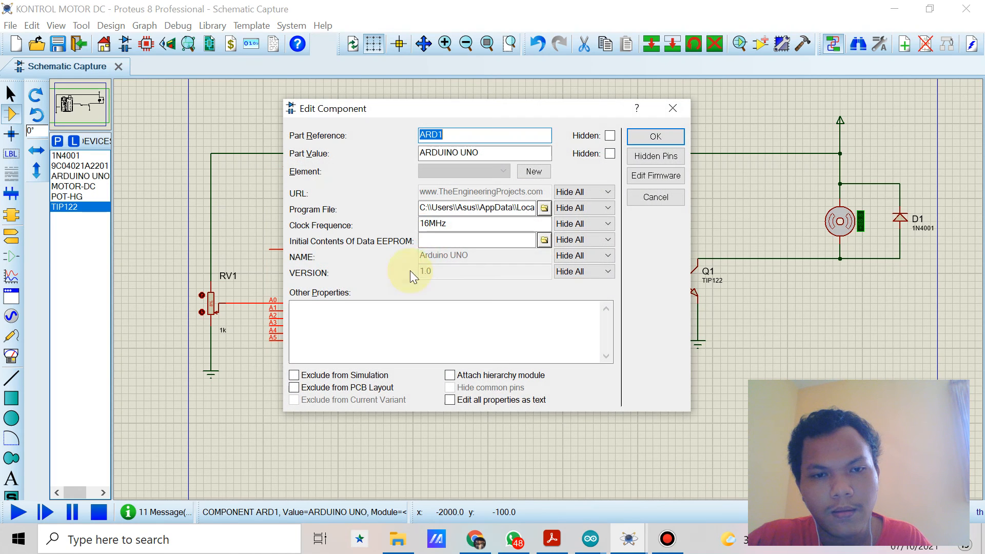
left_click(441, 206)
double_click(440, 206)
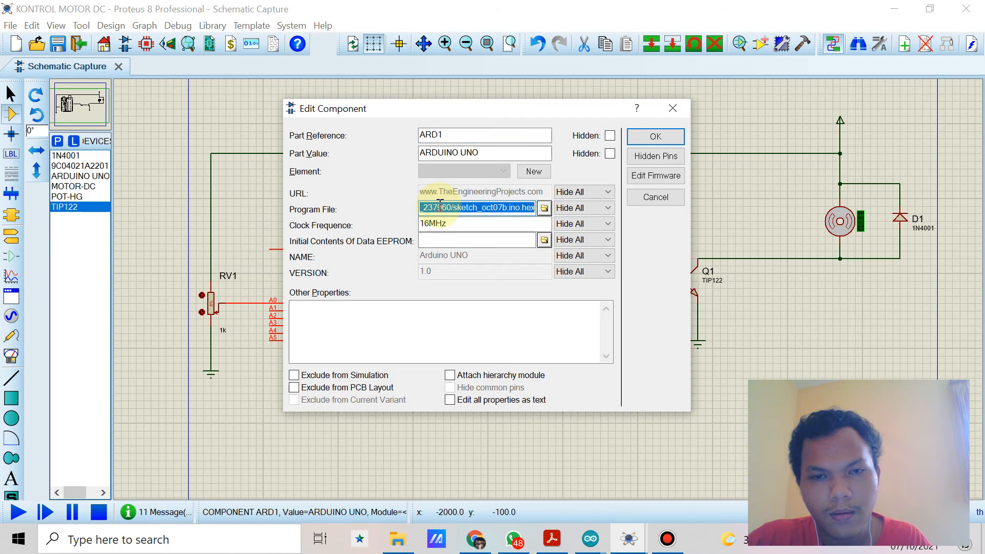
key("ctrl+v")
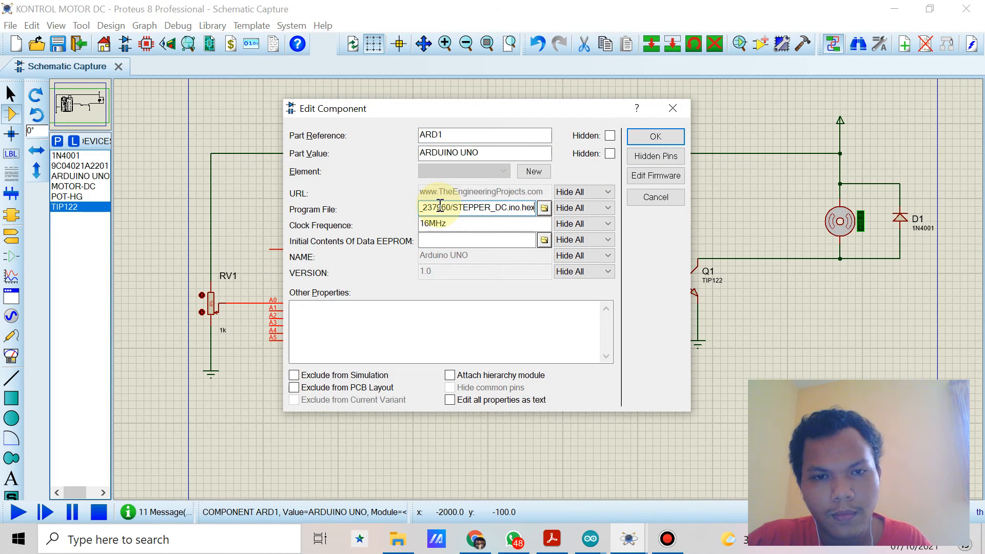
left_click(651, 133)
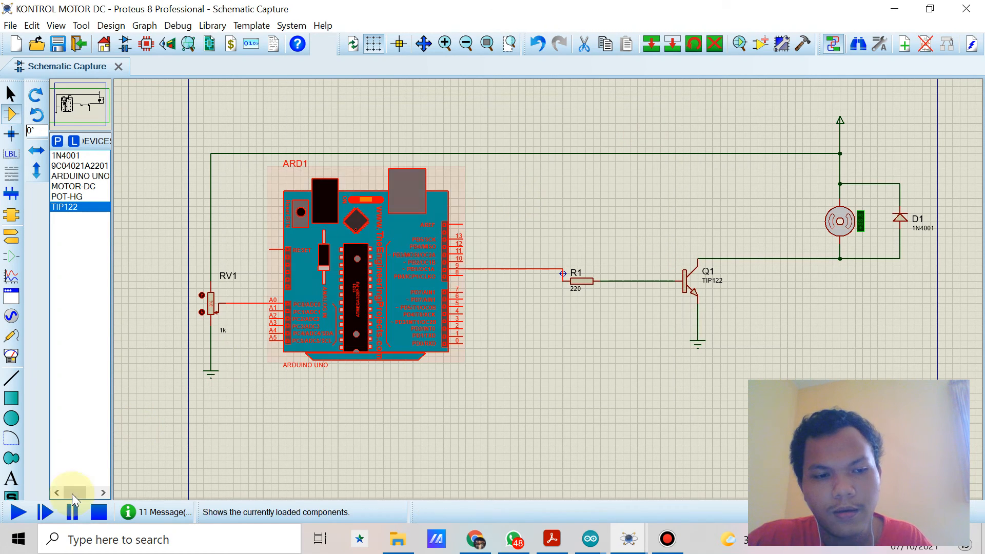
Step: Run the simulation and inspect potentiometer RV1, the Arduino and the DC motor circuit up close
left_click(17, 514)
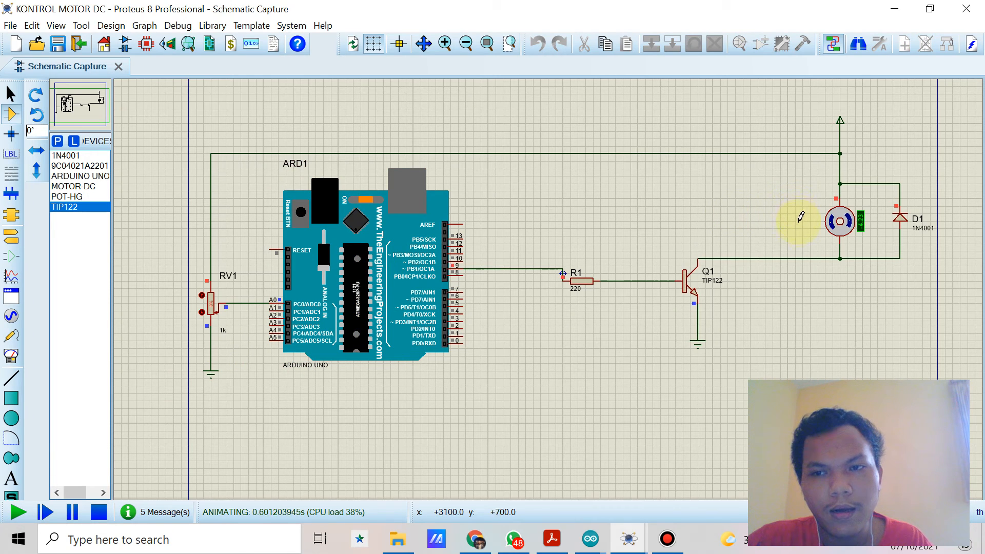
scroll(211, 309, "up", 2)
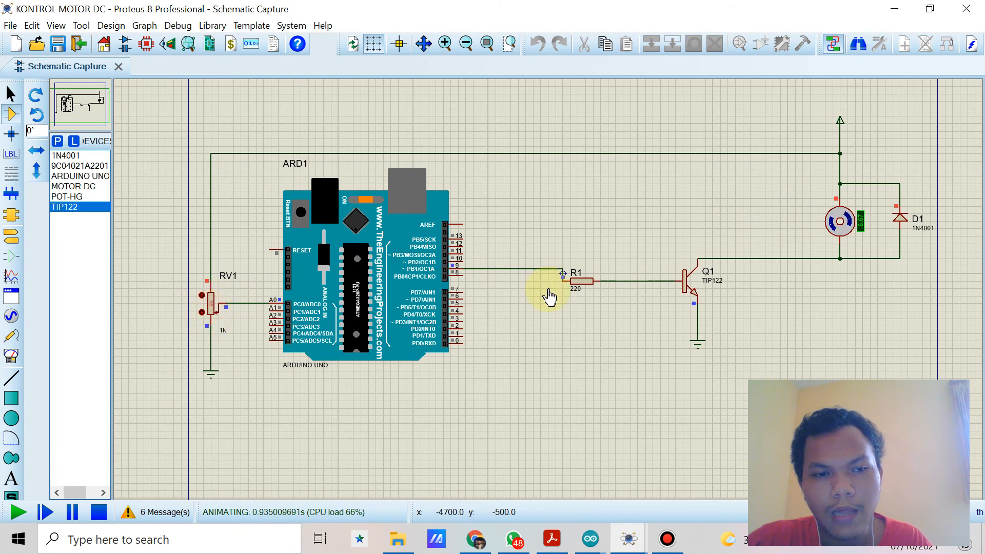
scroll(565, 279, "up", 2)
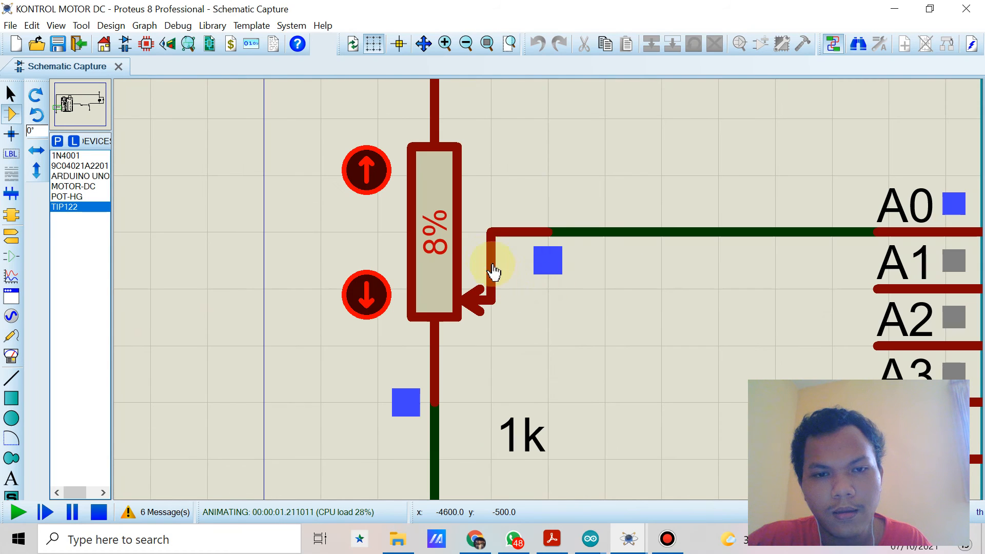
scroll(510, 257, "down", 4)
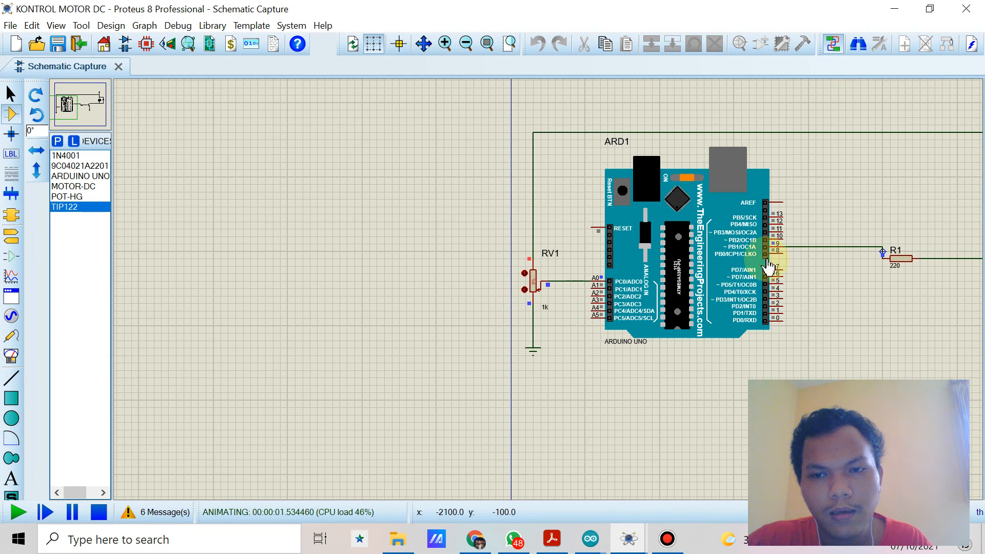
scroll(934, 250, "down", 1)
scroll(949, 248, "up", 1)
scroll(944, 242, "down", 2)
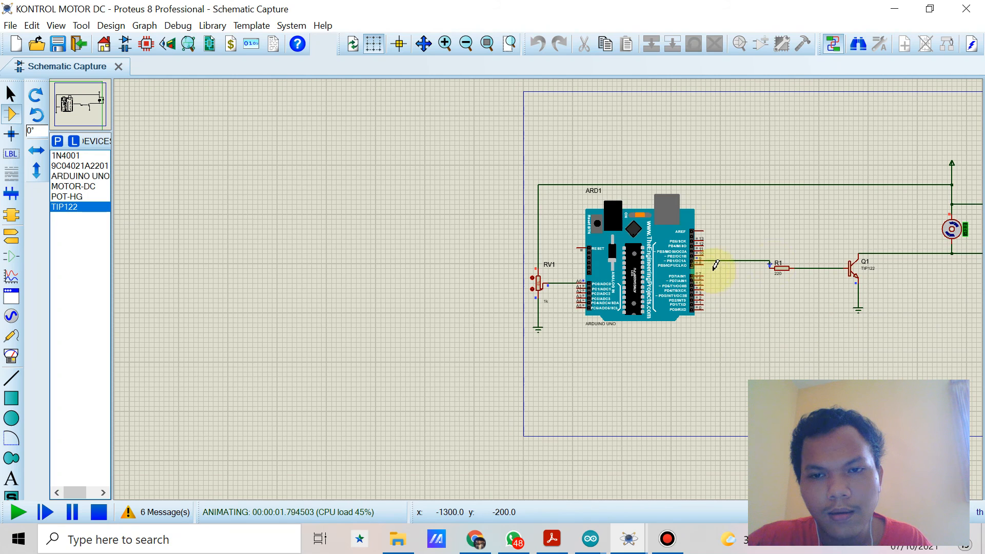
scroll(935, 244, "up", 1)
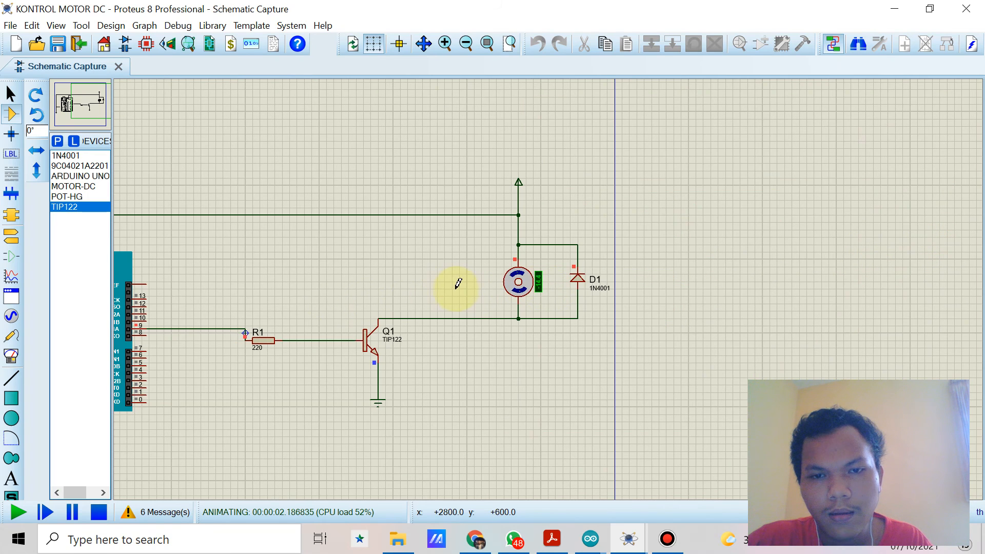
scroll(514, 282, "up", 1)
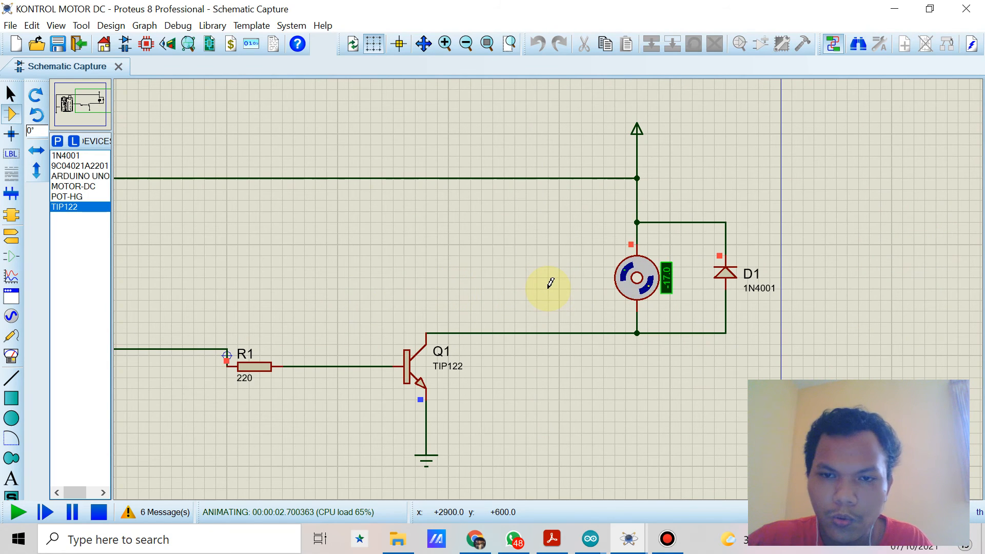
scroll(365, 295, "down", 1)
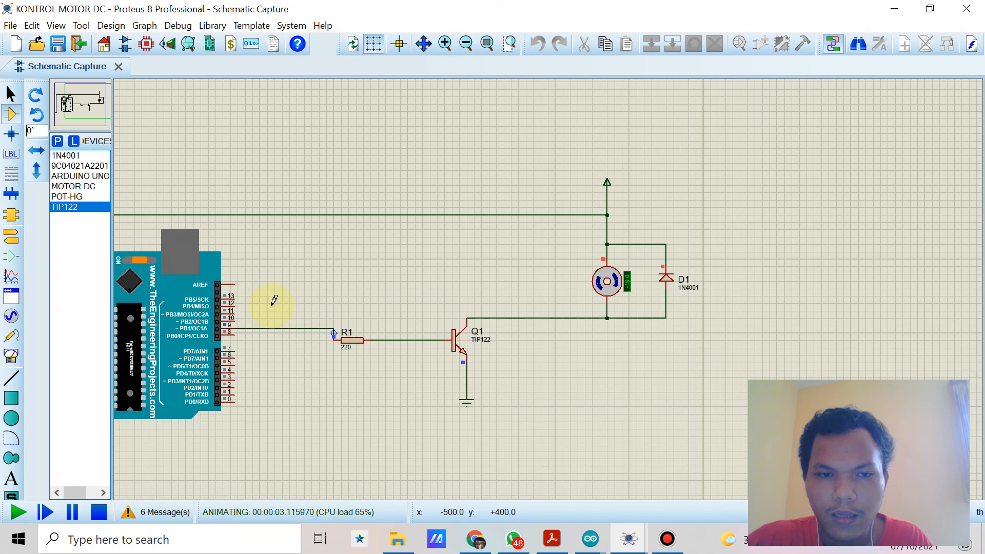
scroll(143, 336, "down", 1)
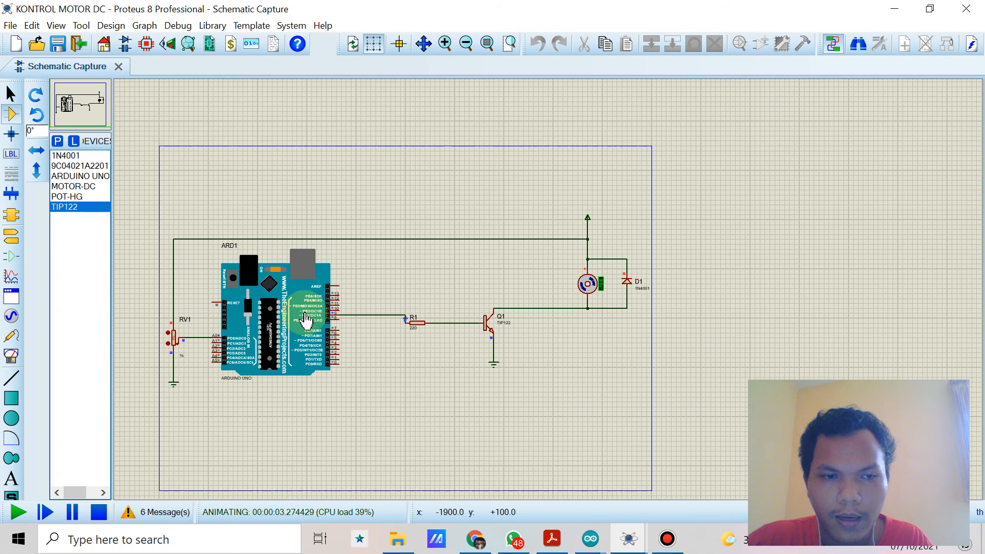
Step: Raise the setting of potentiometer RV1 in the running simulation
left_click(168, 333)
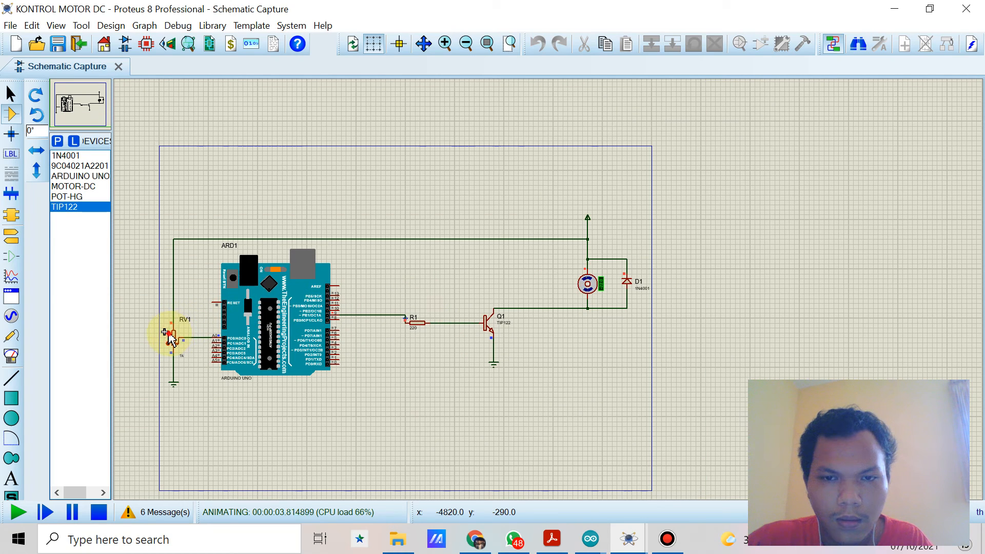
left_click(169, 334)
left_click(169, 334)
left_click(174, 334)
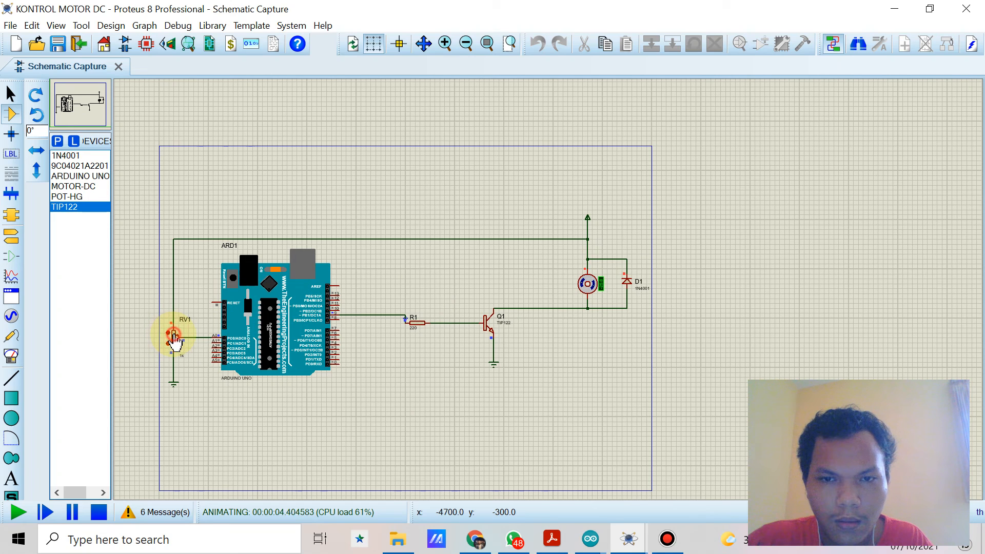
left_click(174, 334)
scroll(174, 339, "up", 1)
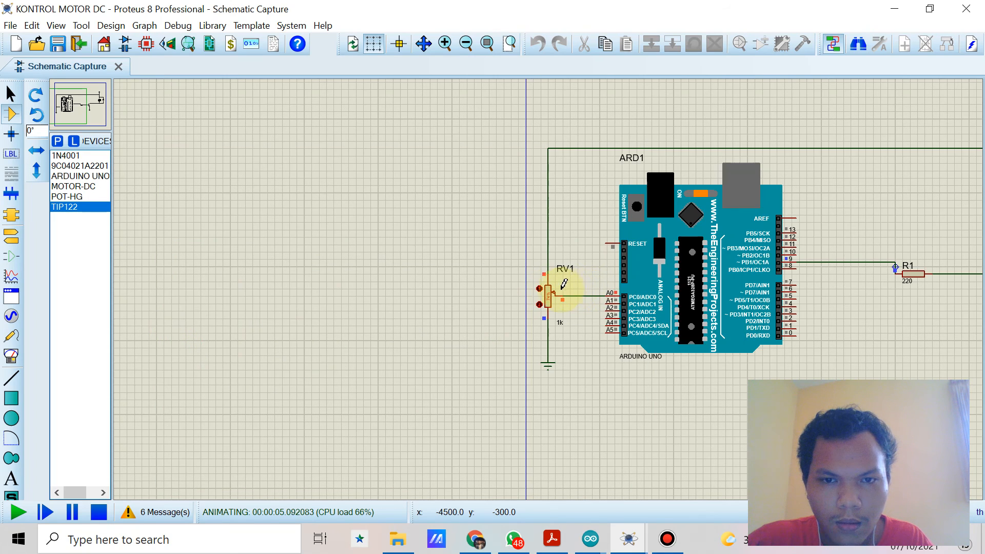
Step: Examine the DC motor's response in the running simulation, comparing the motor and Q1 driver stage with potentiometer RV1 and the Arduino
scroll(544, 285, "up", 4)
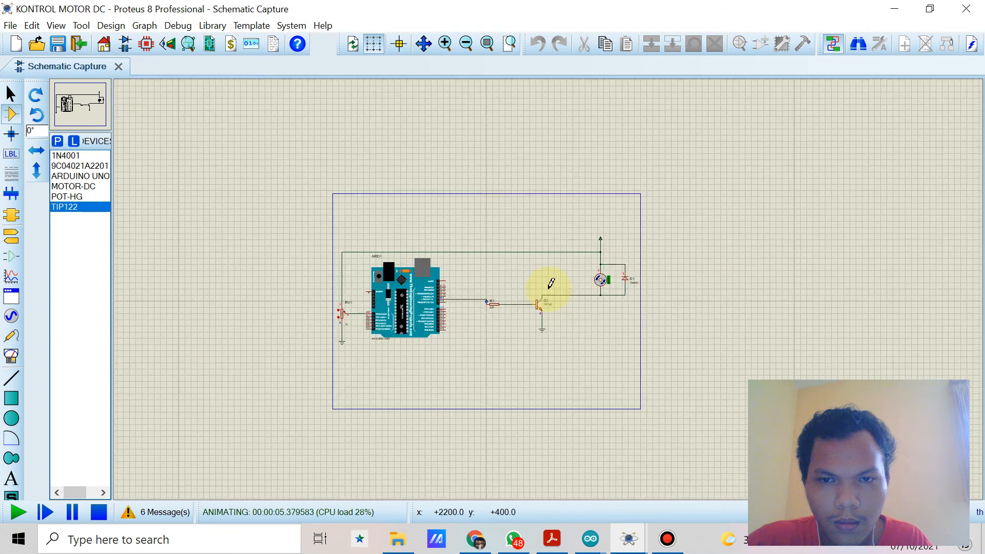
scroll(544, 285, "down", 1)
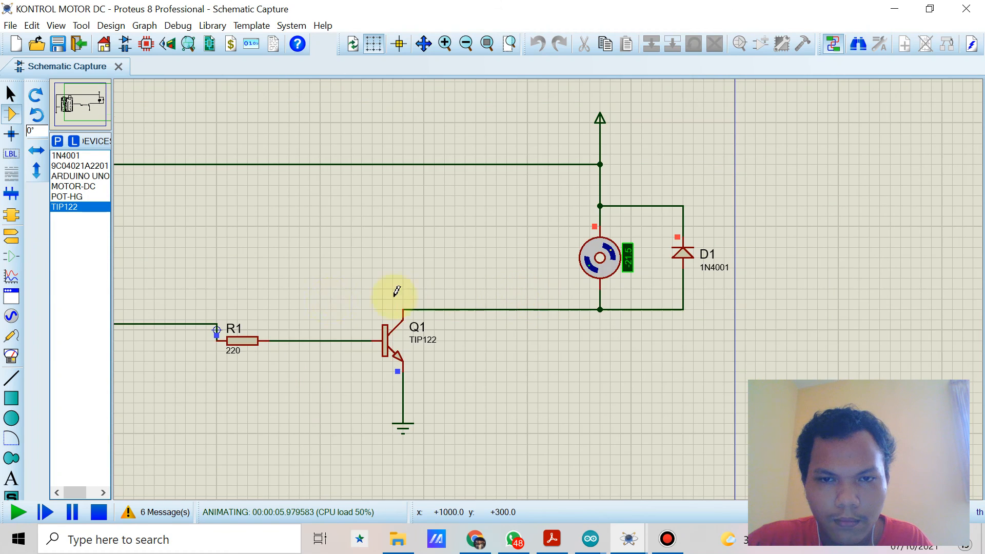
scroll(396, 286, "down", 1)
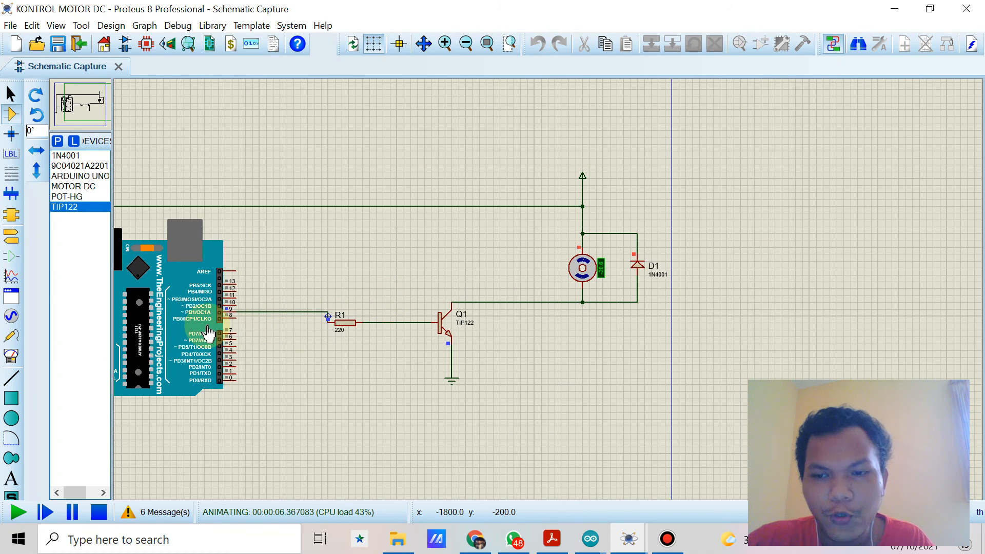
scroll(185, 331, "down", 1)
scroll(215, 294, "up", 1)
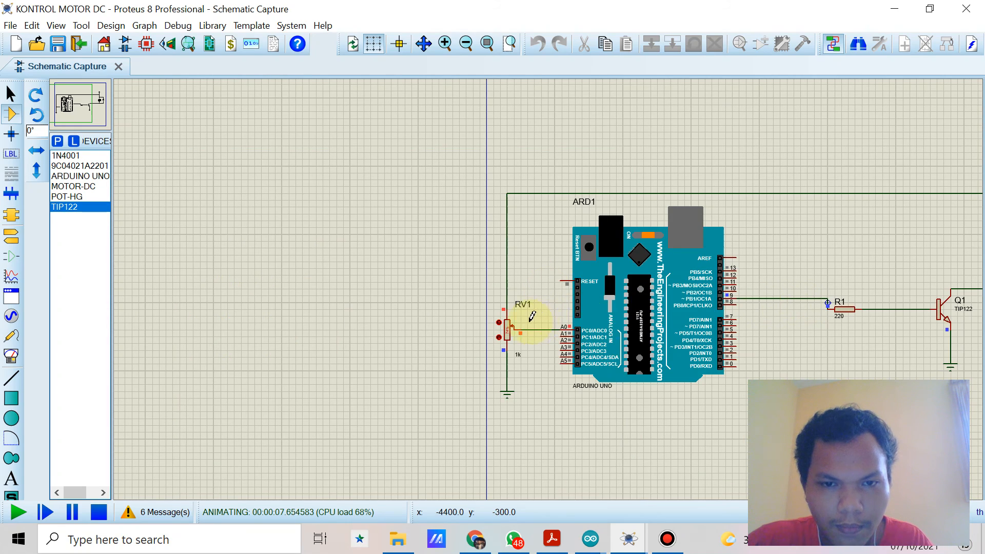
scroll(528, 330, "up", 1)
scroll(551, 283, "down", 2)
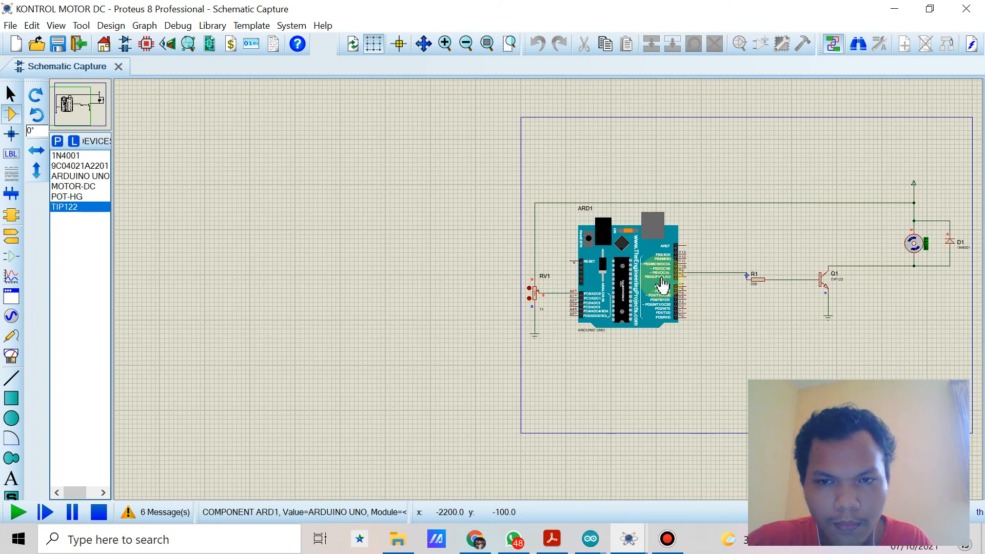
scroll(809, 268, "up", 1)
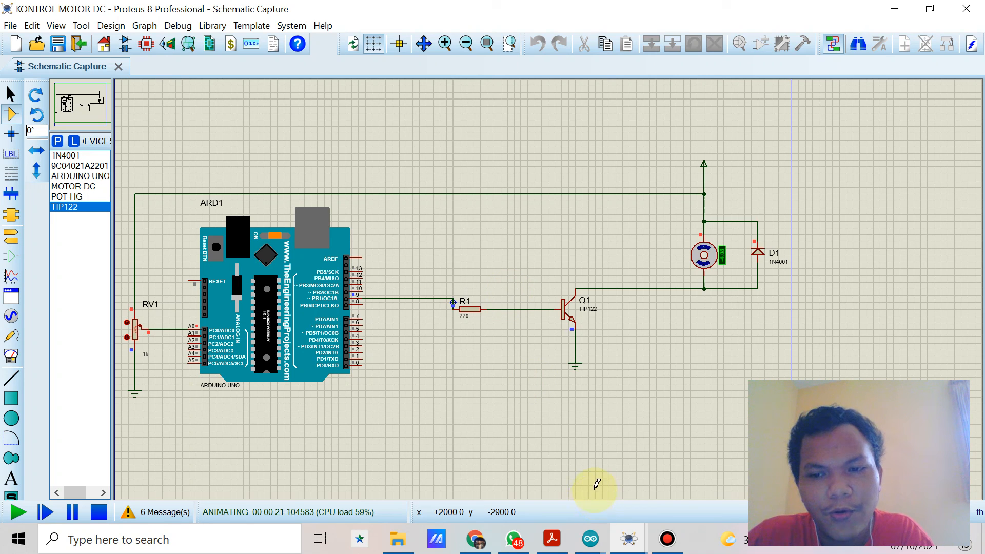
mouse_move(555, 8)
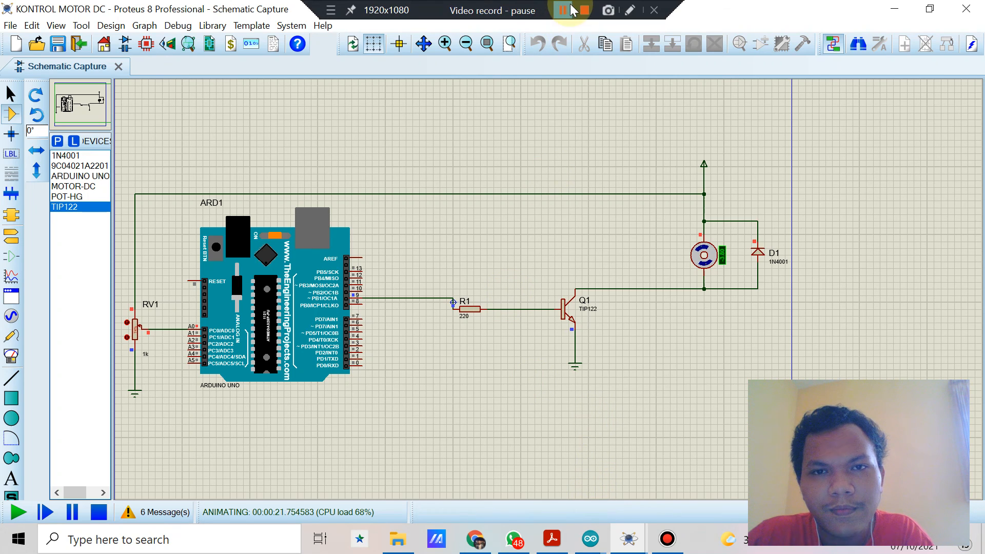